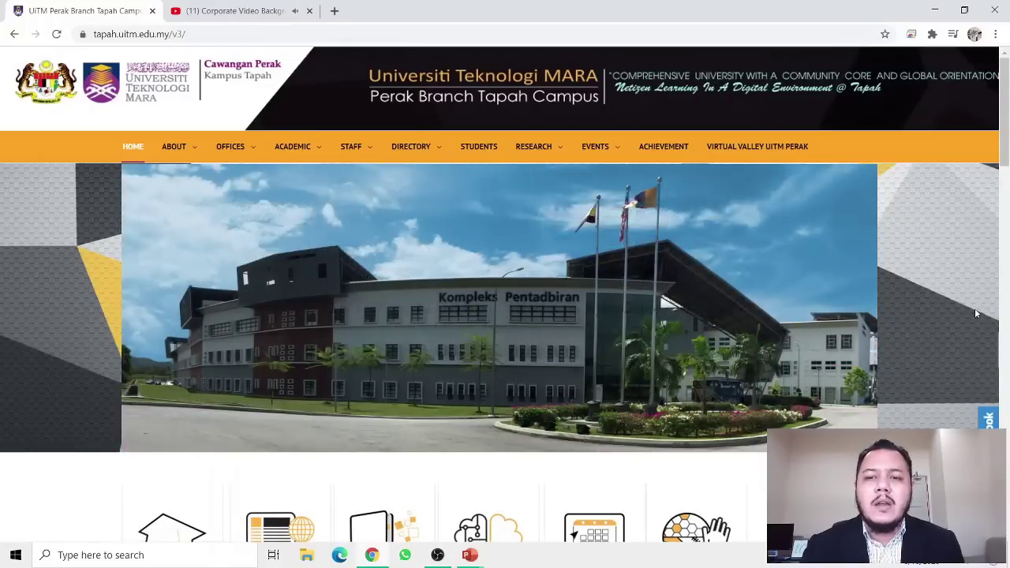
Step: Open e-Aduan Fasiliti (Fasa 2 - PFI) from the Student E-Application links and choose the Pelajar category
scroll(919, 318, "down", 6)
scroll(919, 321, "up", 2)
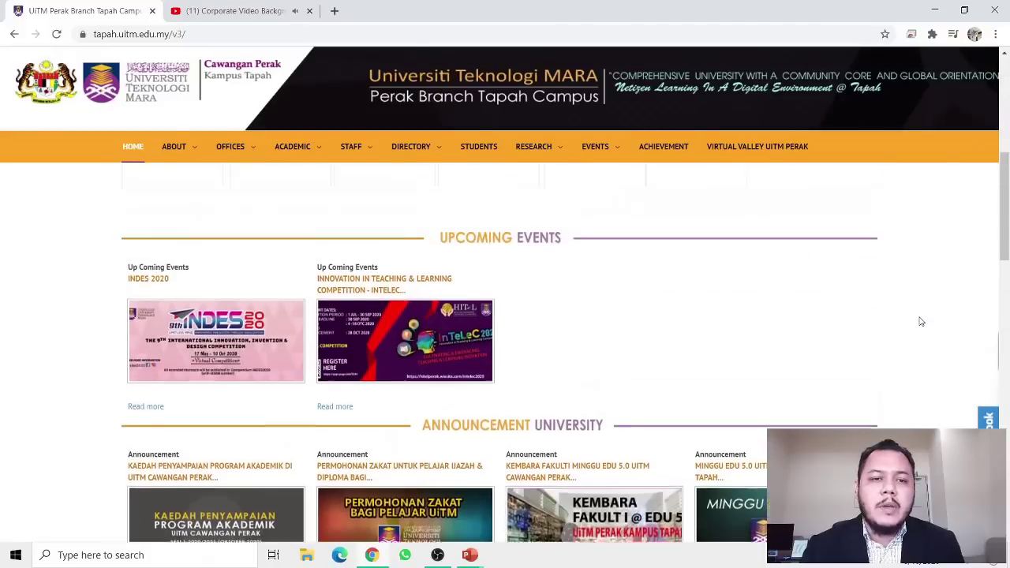
scroll(919, 322, "down", 1)
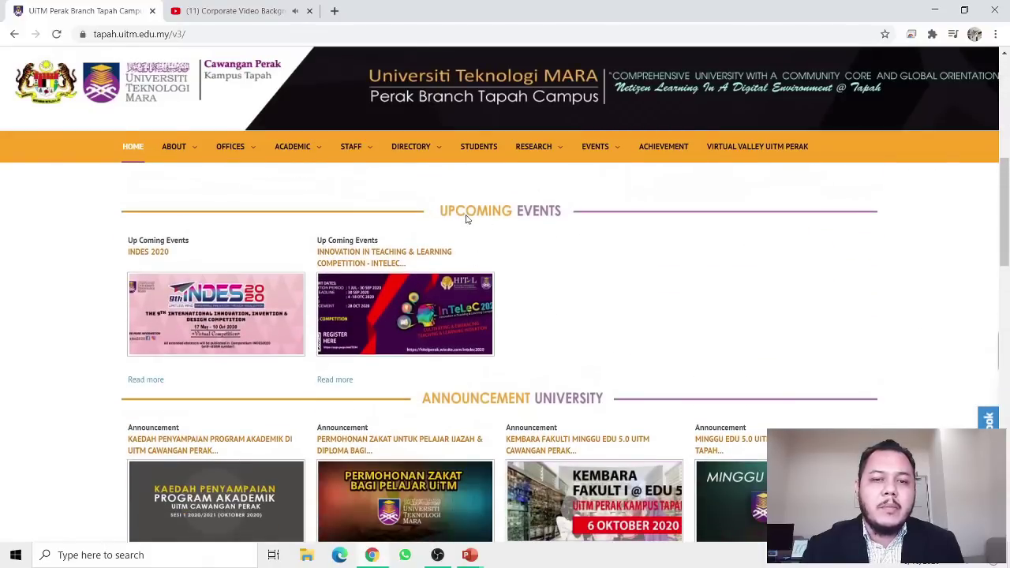
scroll(649, 266, "down", 2)
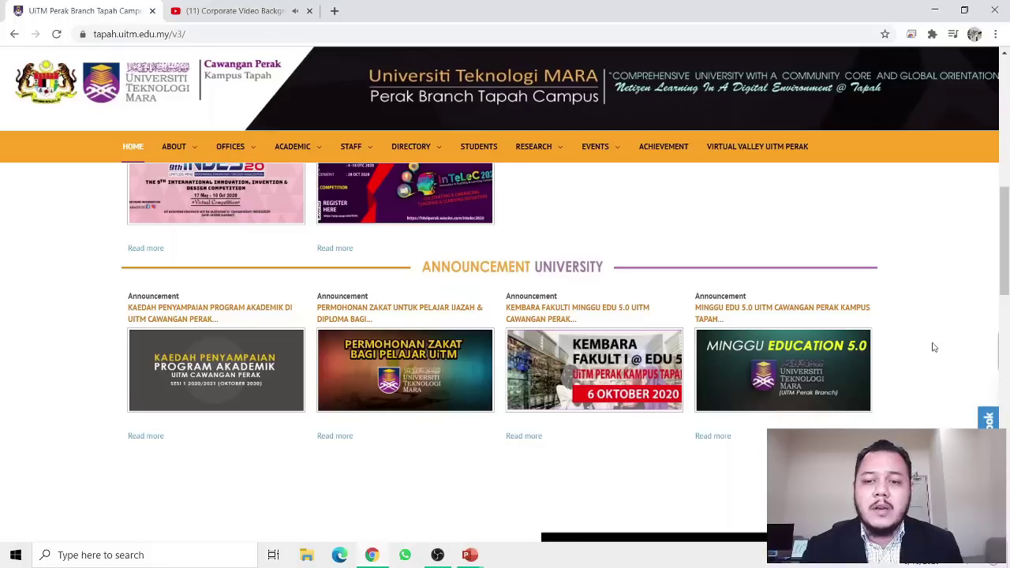
scroll(932, 343, "down", 4)
scroll(933, 350, "down", 5)
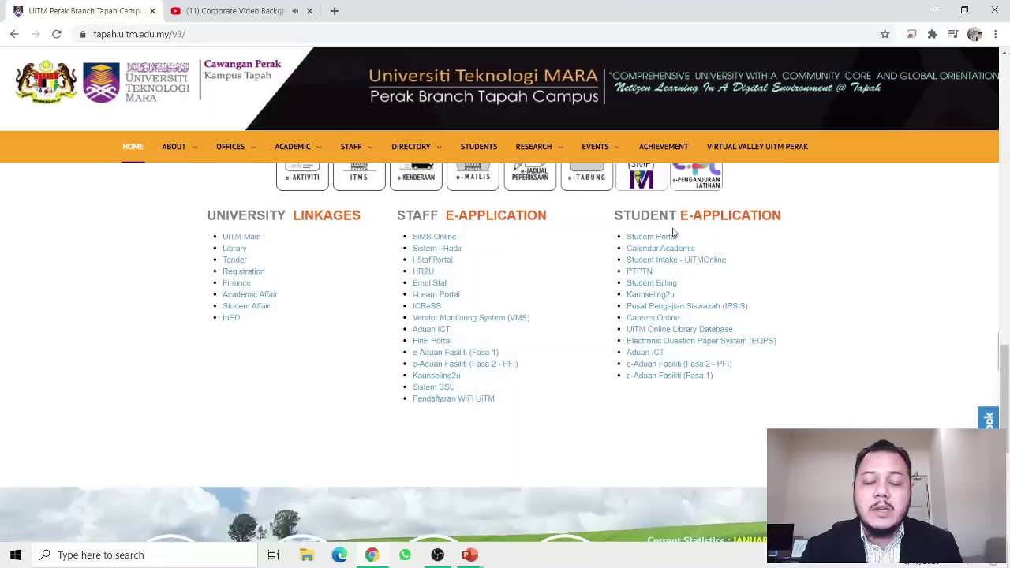
left_click(656, 365)
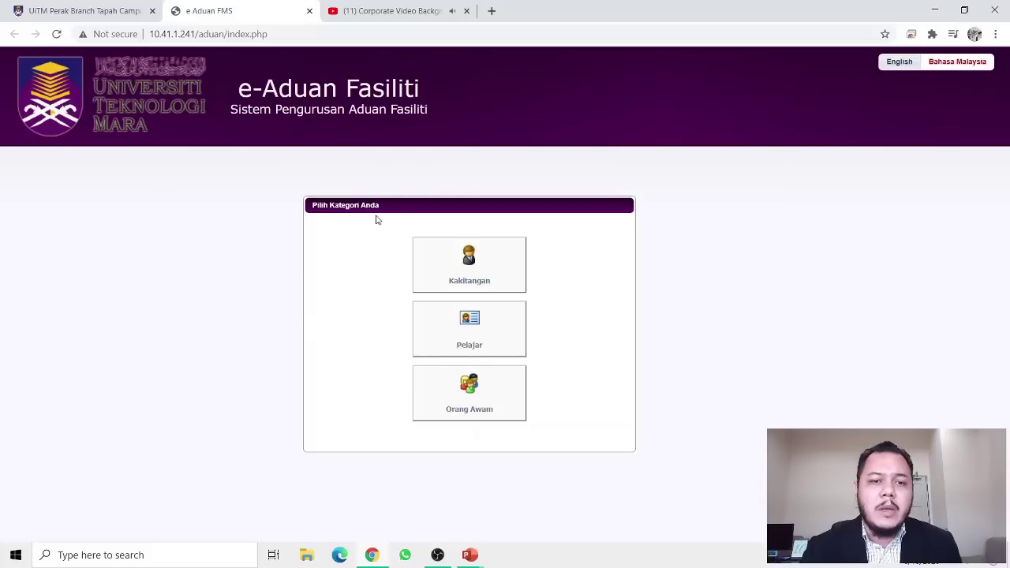
left_click(468, 333)
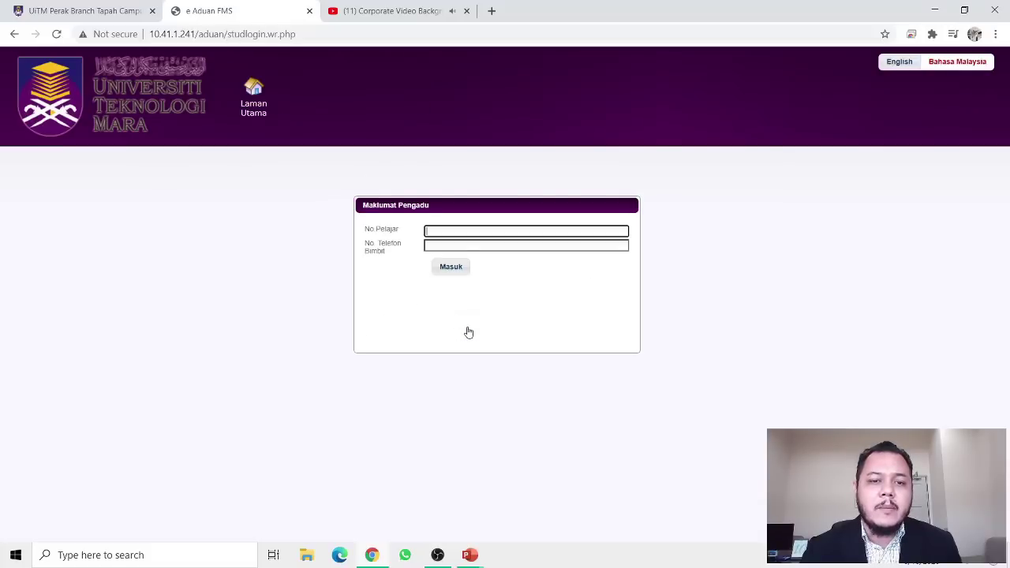
Step: Enter the student number and mobile phone number in the complainant form and log in
left_click(464, 229)
type("201")
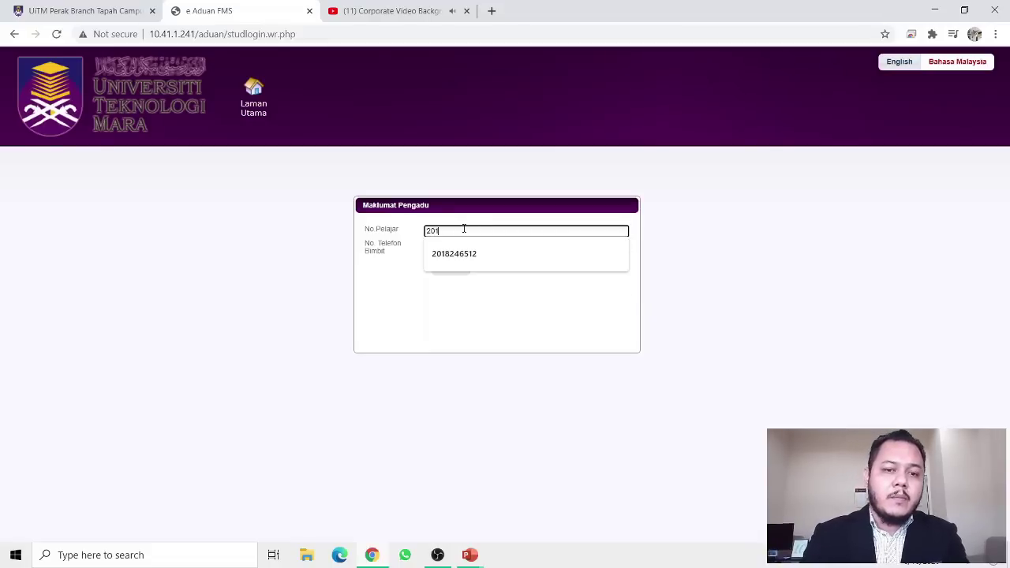
type("8")
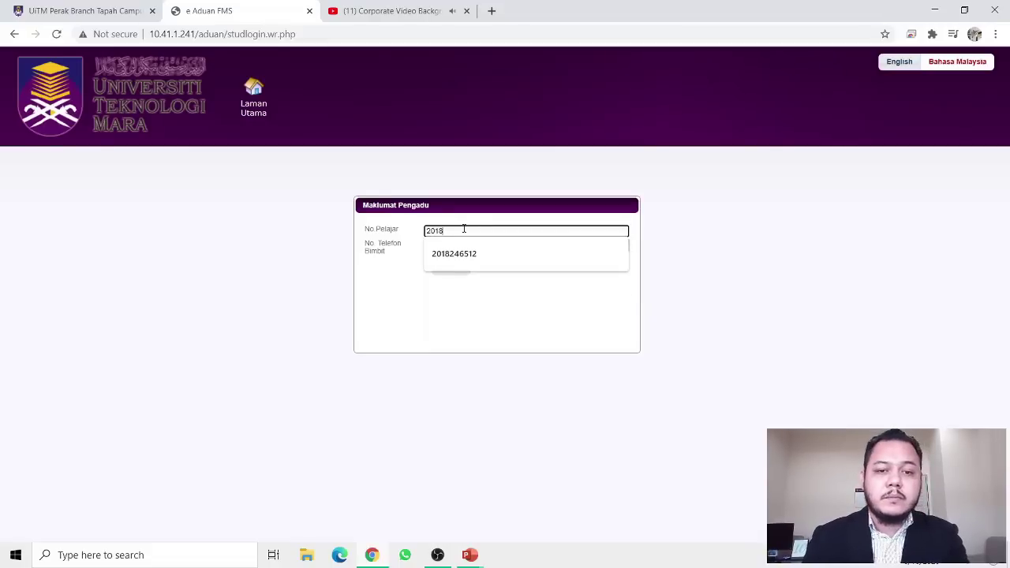
key("Down")
left_click(458, 253)
left_click(436, 247)
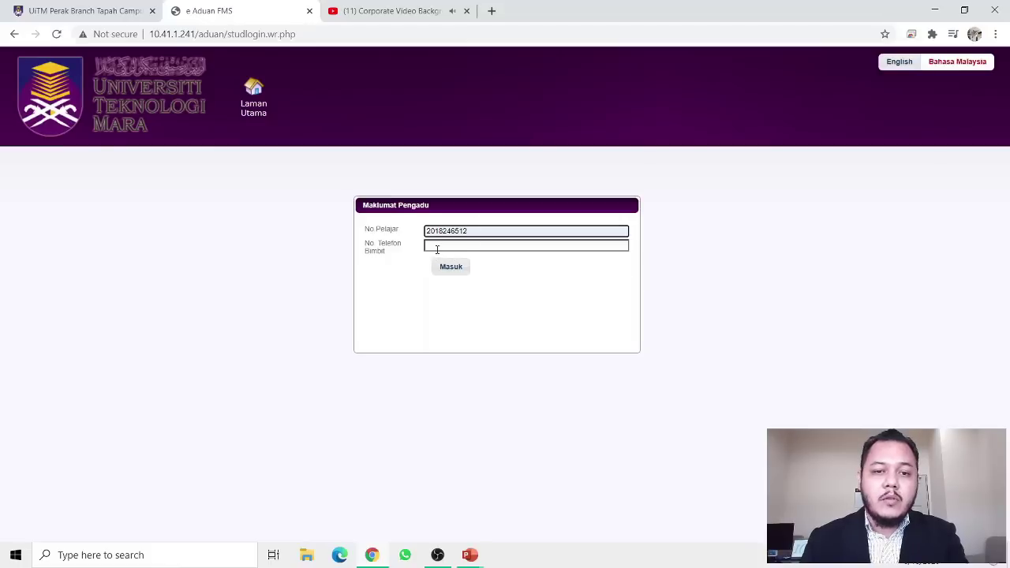
type("0")
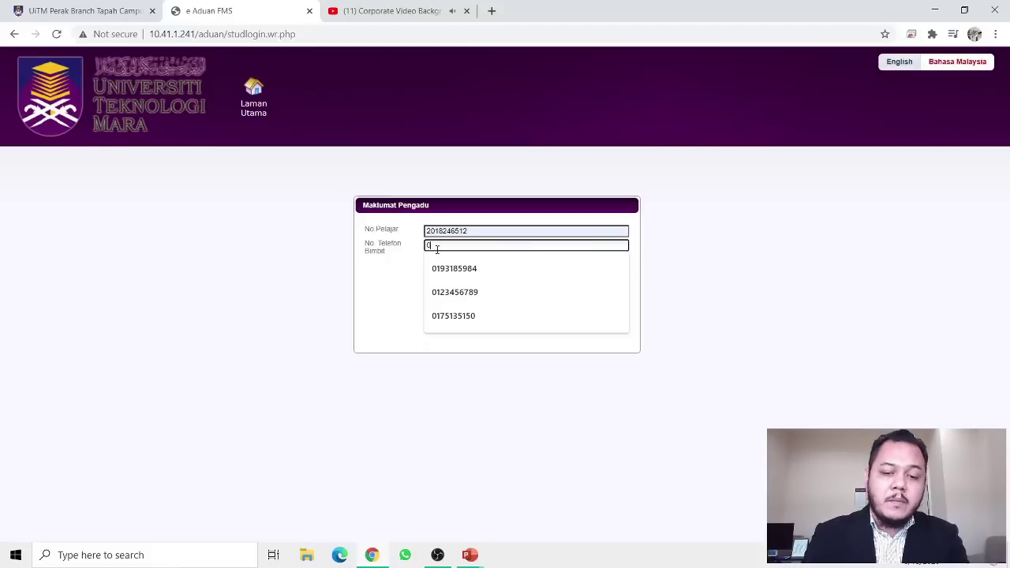
type("17")
left_click(453, 271)
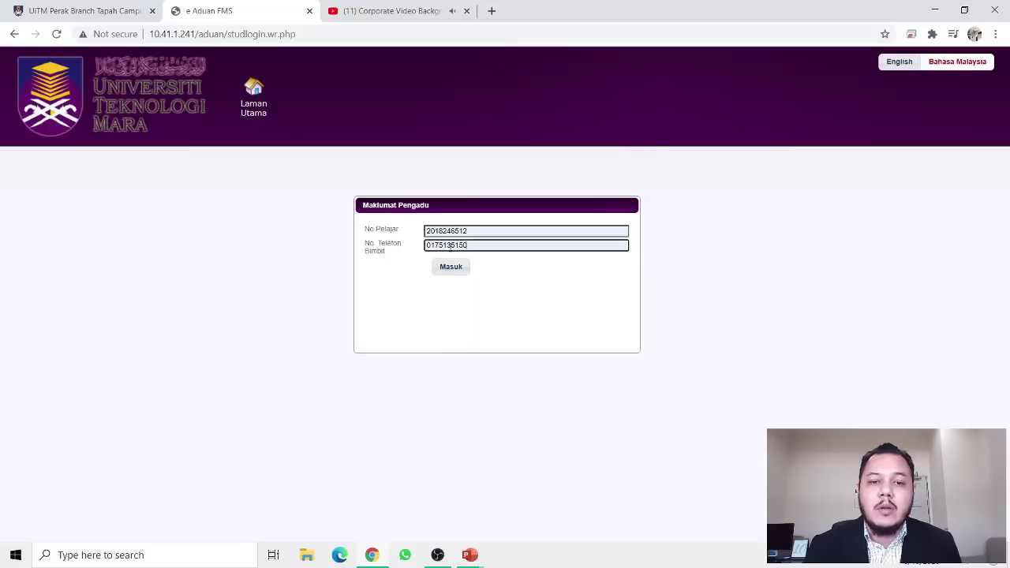
left_click(451, 266)
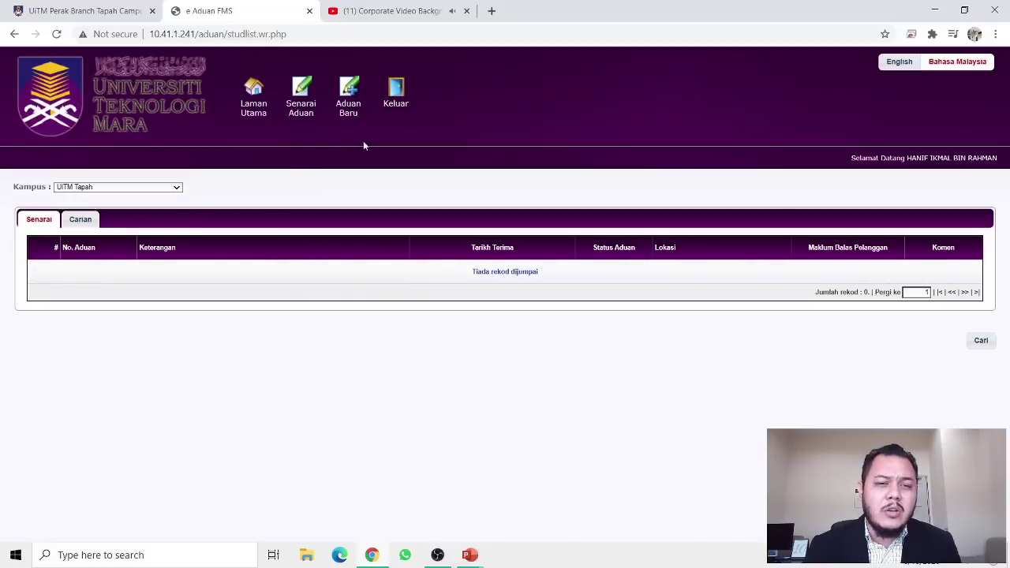
Step: Start a new complaint (Aduan Baru) and close the YouTube Corporate Video Background page
left_click(349, 93)
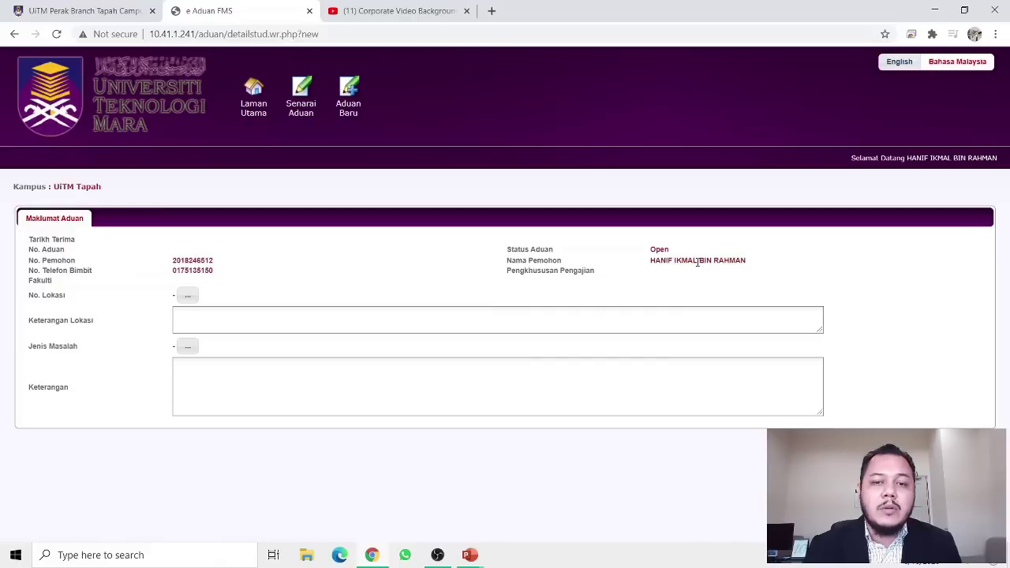
left_click(188, 297)
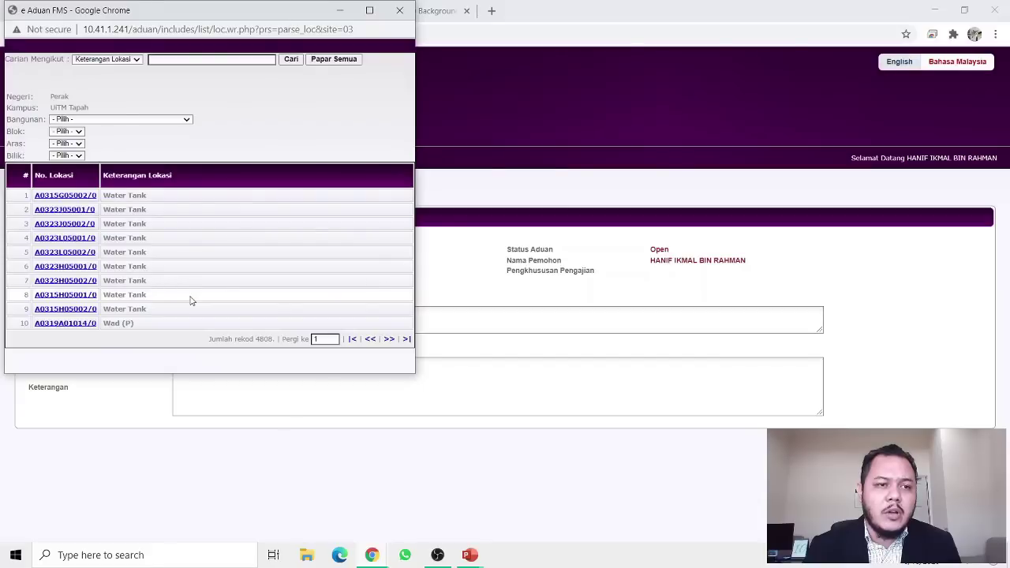
left_click_drag(156, 10, 338, 59)
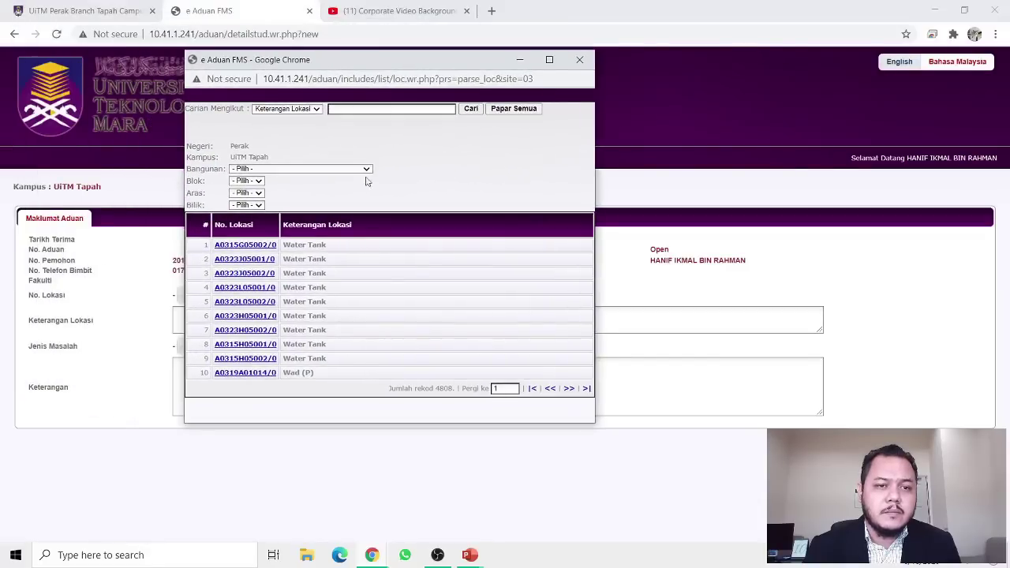
left_click(285, 170)
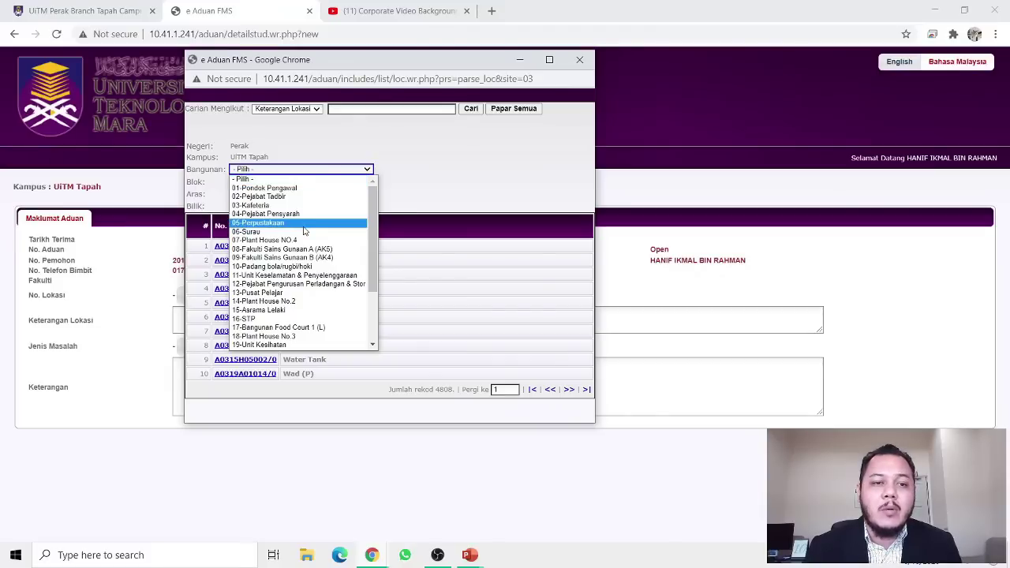
left_click(466, 11)
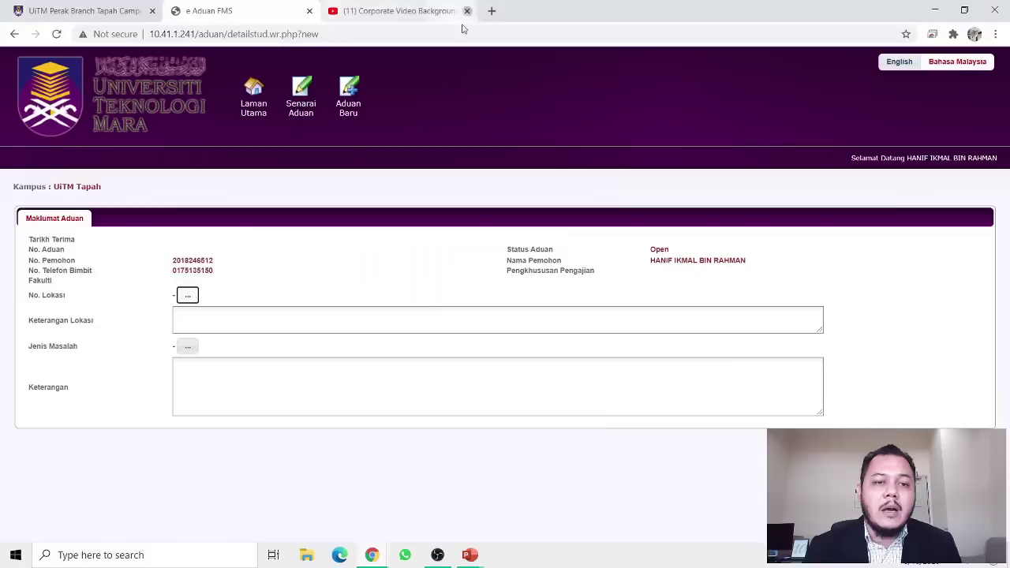
Step: Set the complaint location to building 15-Asrama Lelaki, block B-Alpha 9, level 02-Aras 2, room 001-Bilik 13, location number A0315B02001/0
left_click(188, 296)
left_click(312, 170)
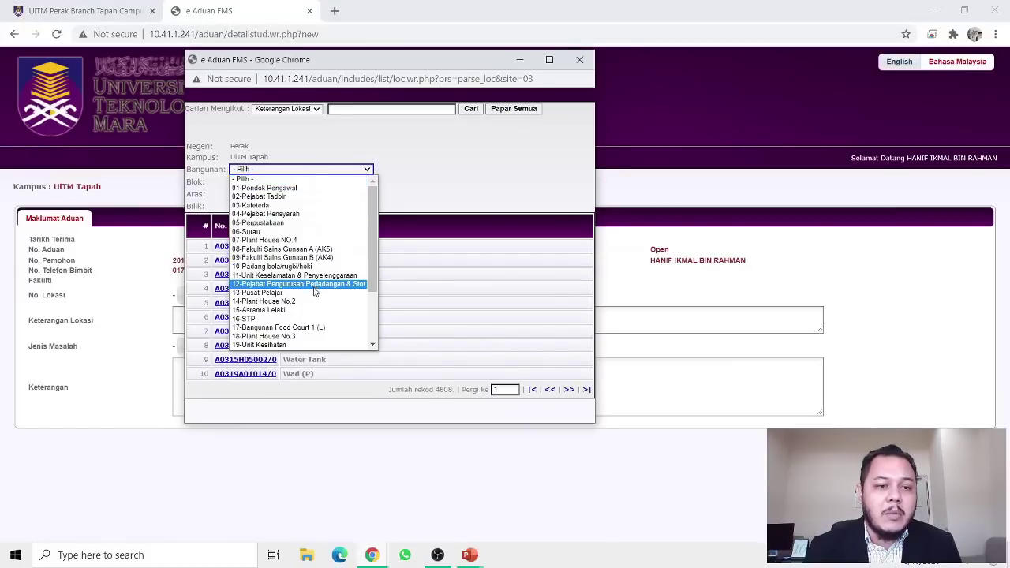
left_click(299, 315)
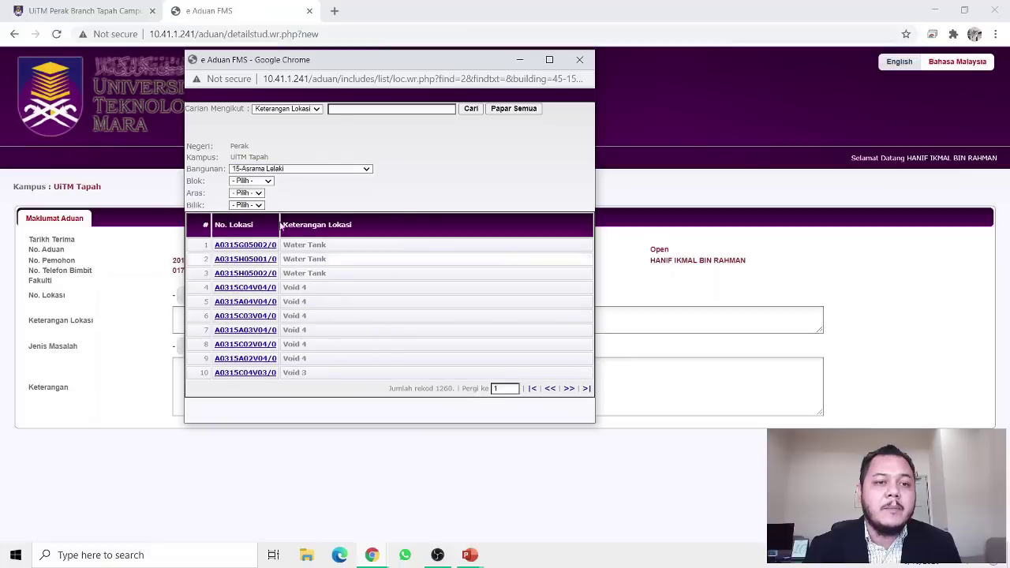
left_click(259, 182)
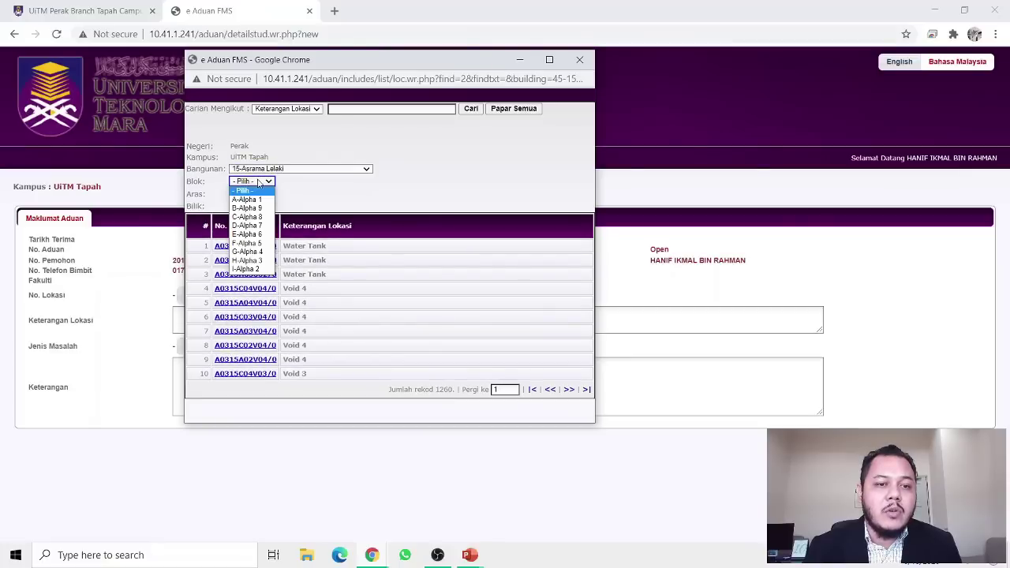
left_click(258, 207)
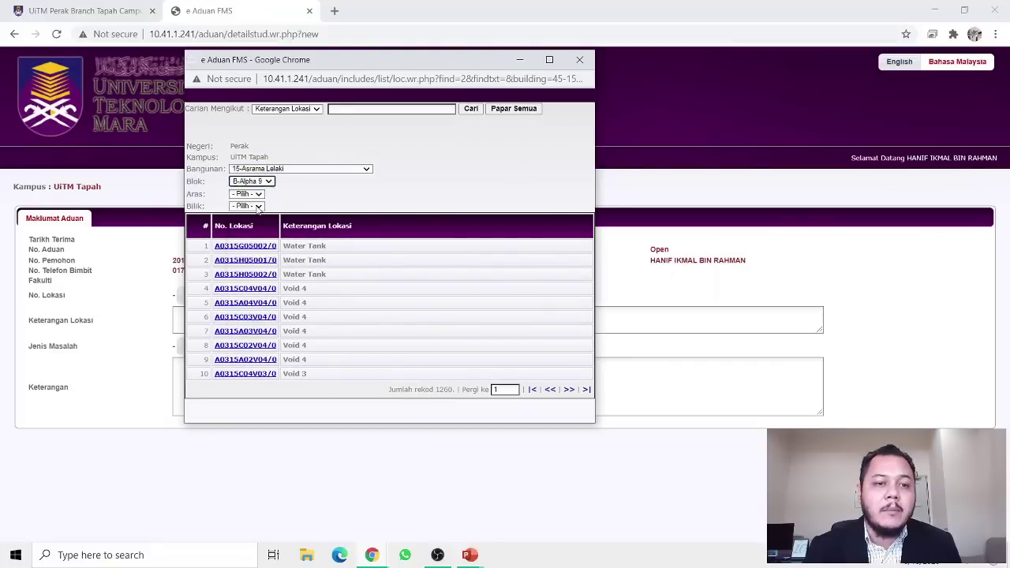
left_click(254, 195)
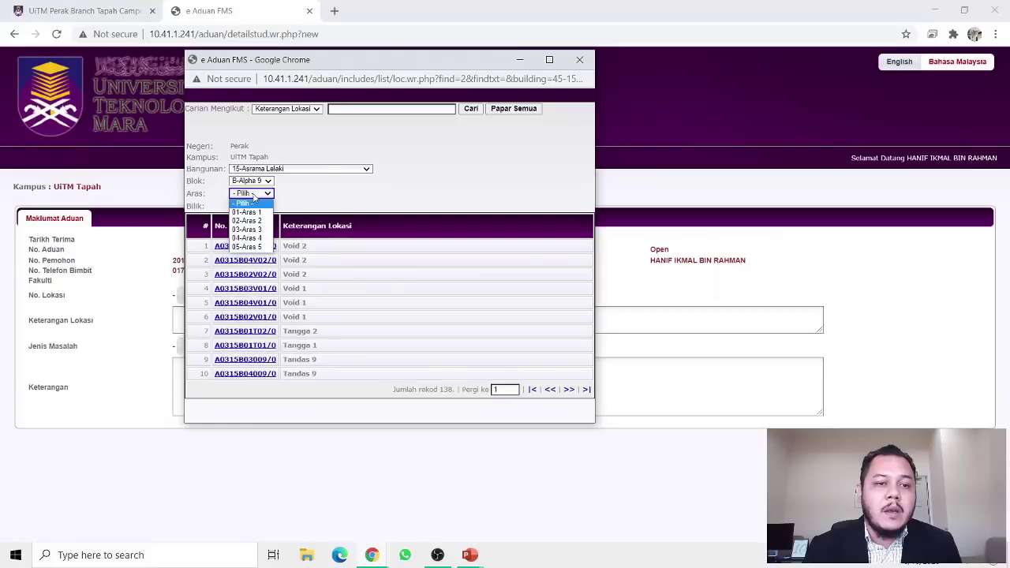
left_click(257, 222)
left_click(255, 207)
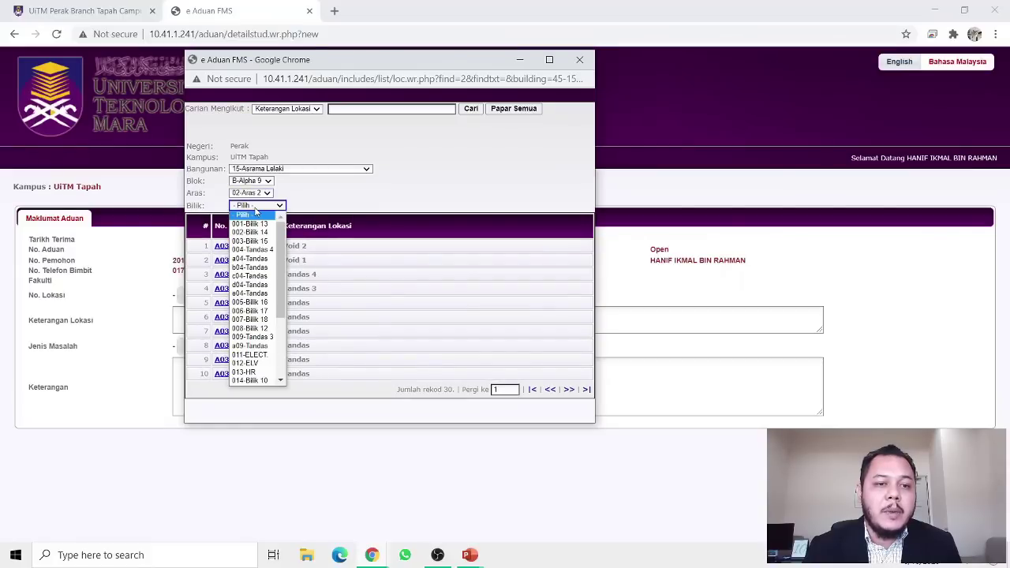
left_click(255, 224)
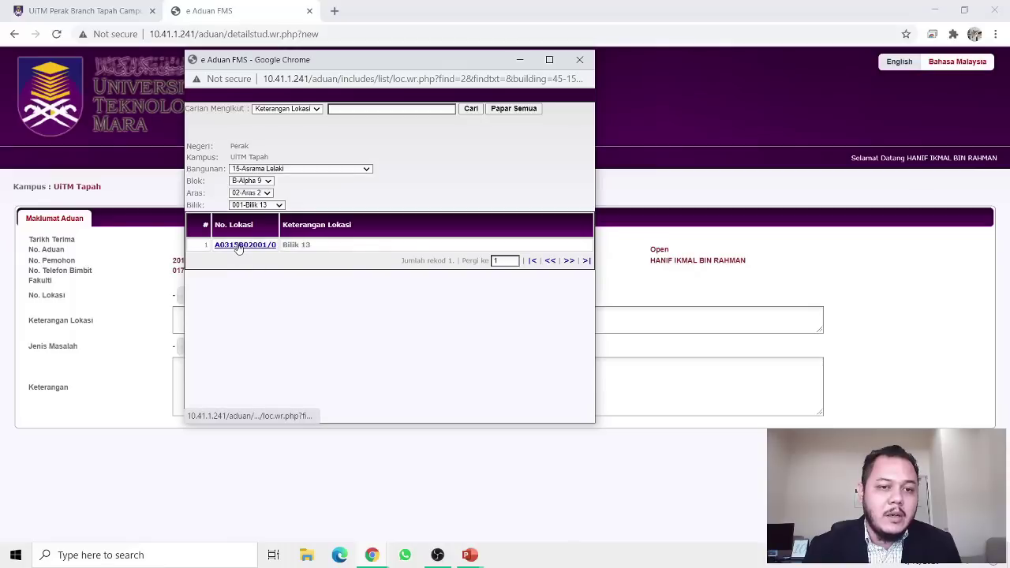
left_click(239, 246)
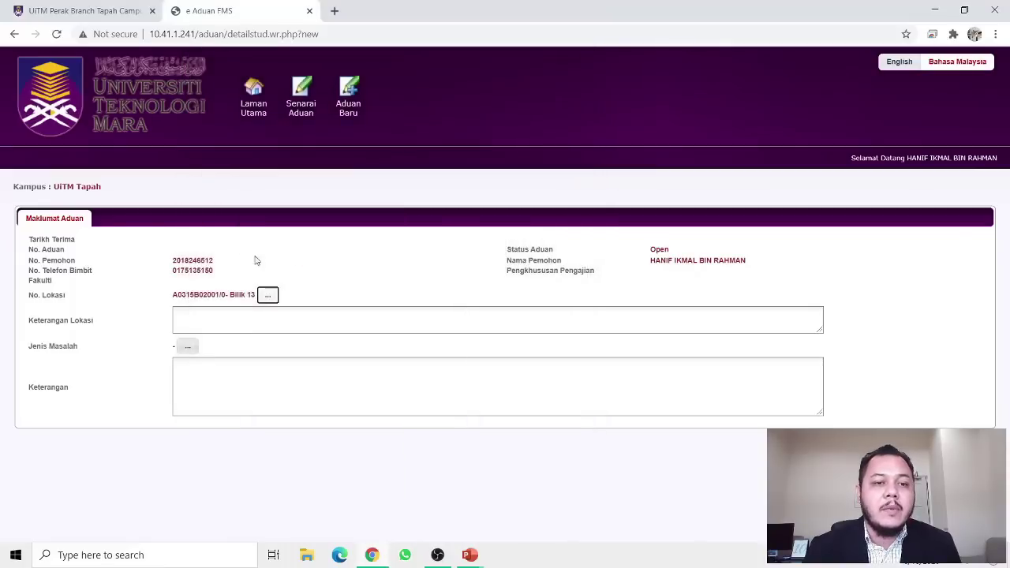
Step: Enter "dalam bilik 13" as the location description (Keterangan Lokasi)
left_click(189, 316)
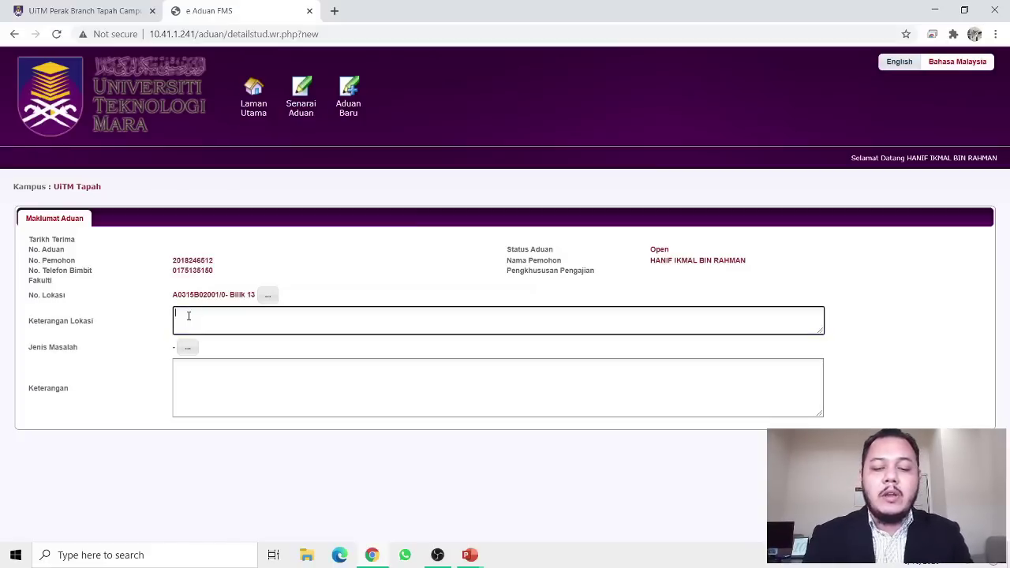
type("dala")
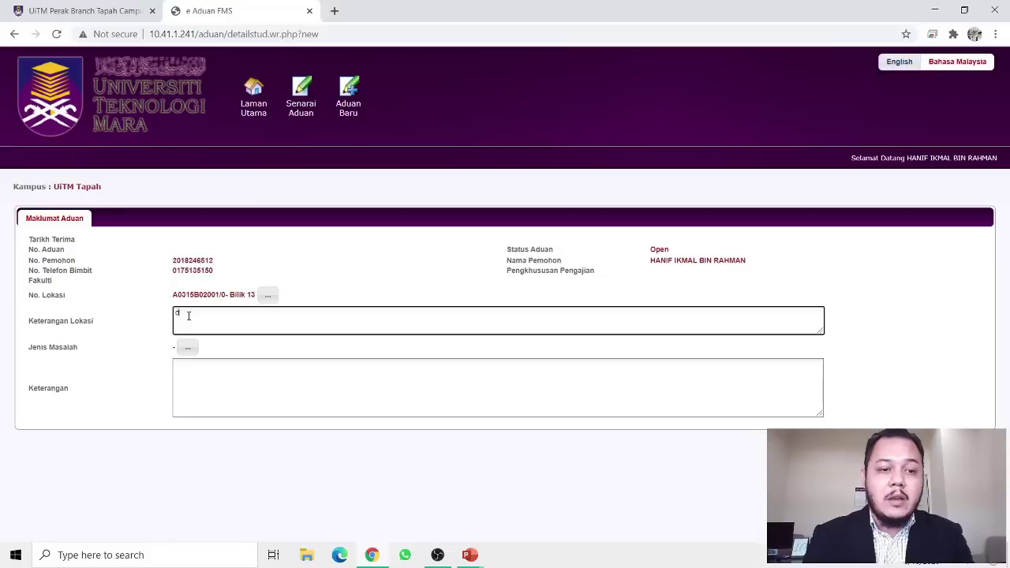
key("BackSpace")
key("BackSpace")
type("l")
key("BackSpace")
type("la")
key("BackSpace")
key("BackSpace")
type("lam bi")
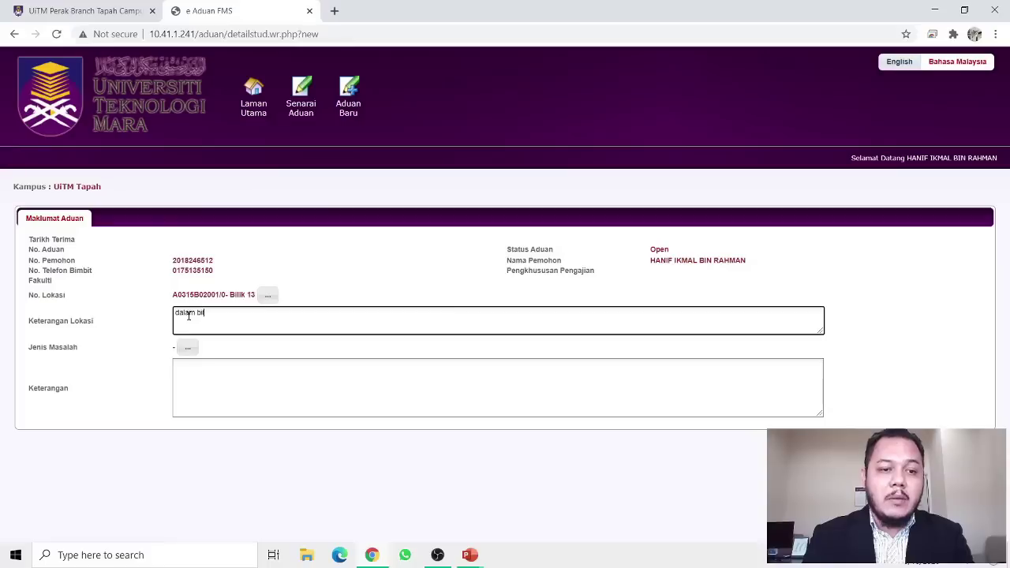
type("lik")
key("ctrl+a")
type("13")
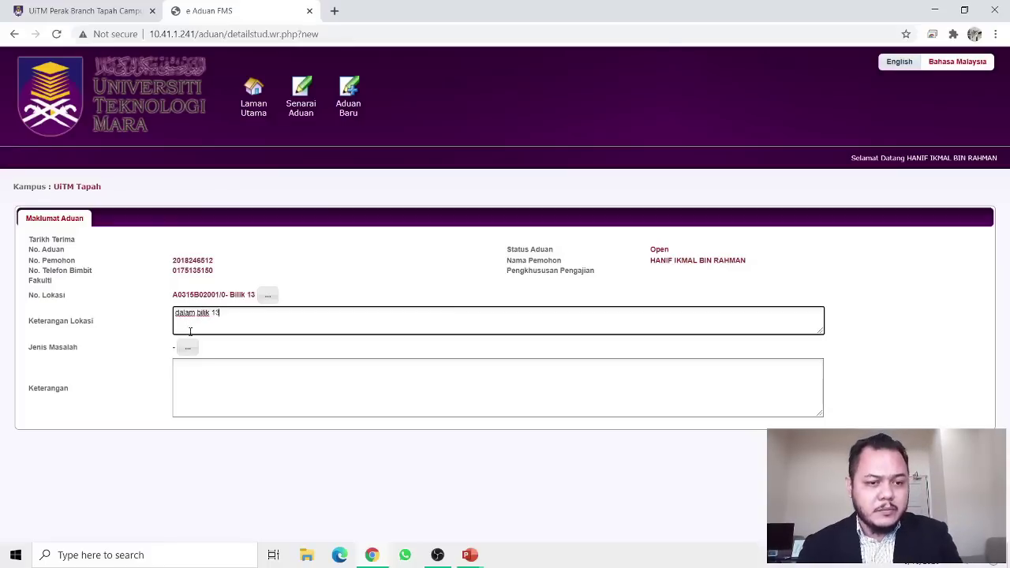
Step: Set the problem type (Jenis Masalah) to D5033099 LAIN-LAIN ADUAN KEROSAKAN TELEFON, using section and sub-section Telecomunication and element Telephone
left_click(189, 347)
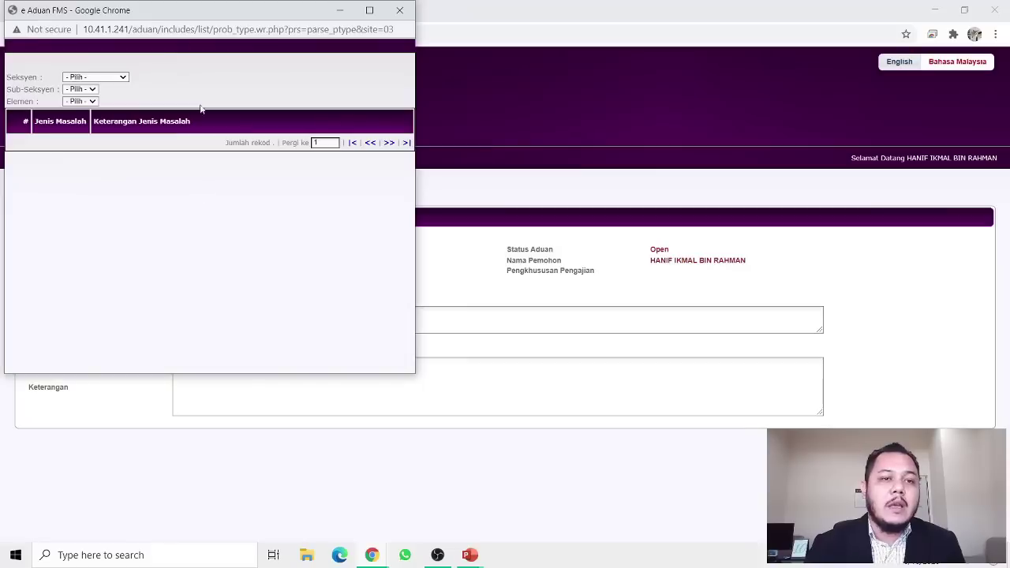
left_click_drag(200, 17, 449, 69)
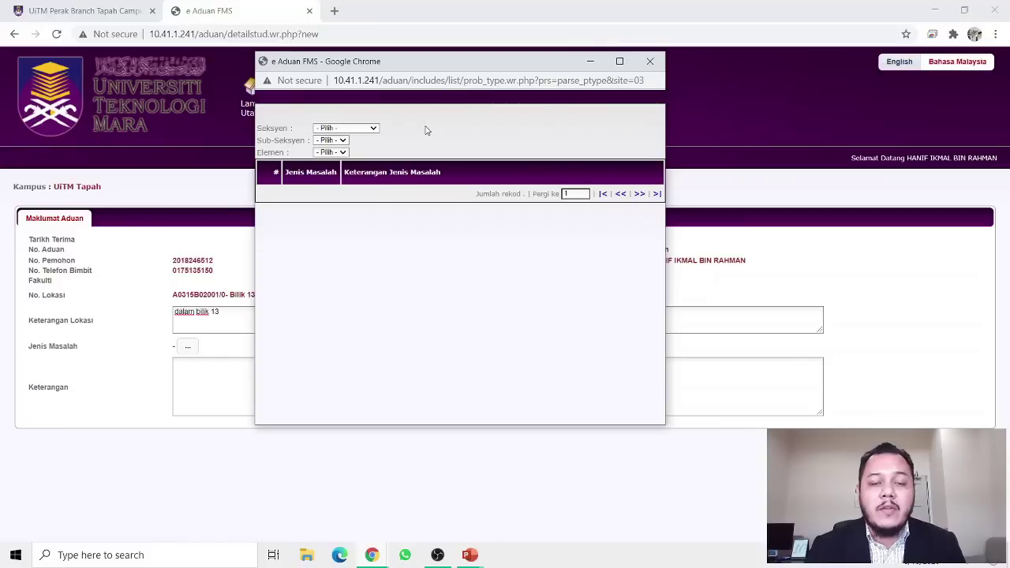
left_click(347, 129)
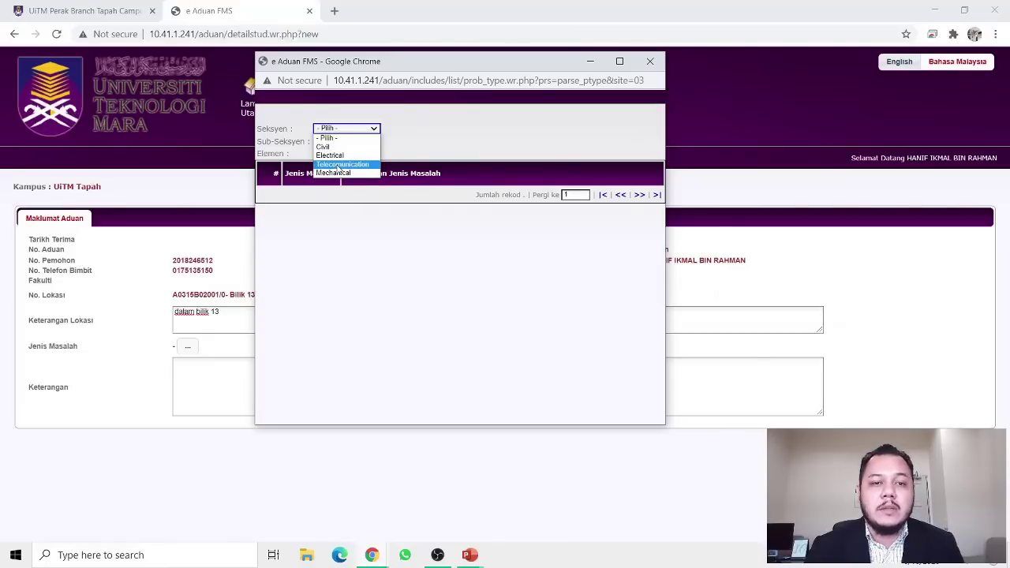
left_click(338, 165)
left_click(352, 142)
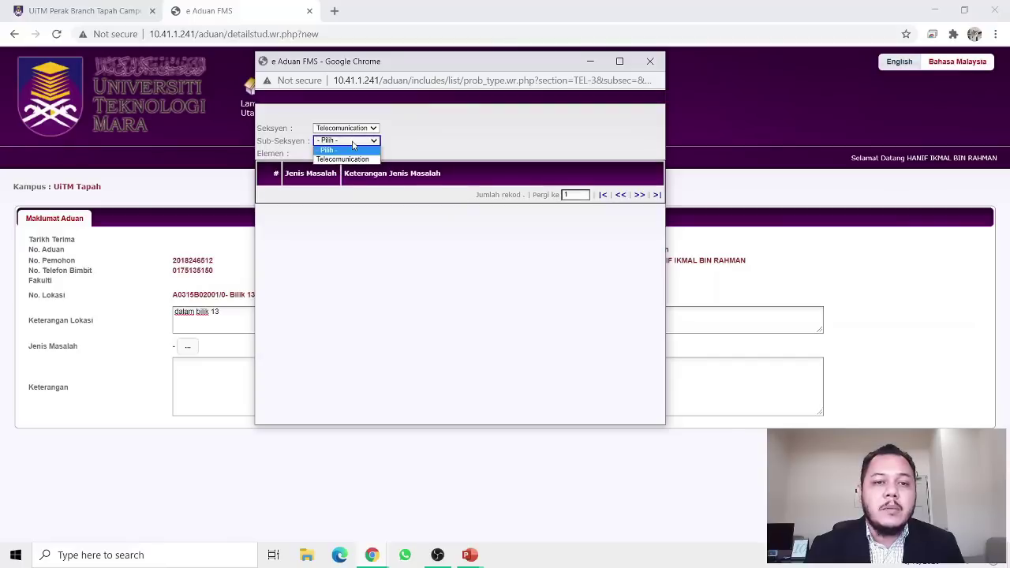
left_click(342, 161)
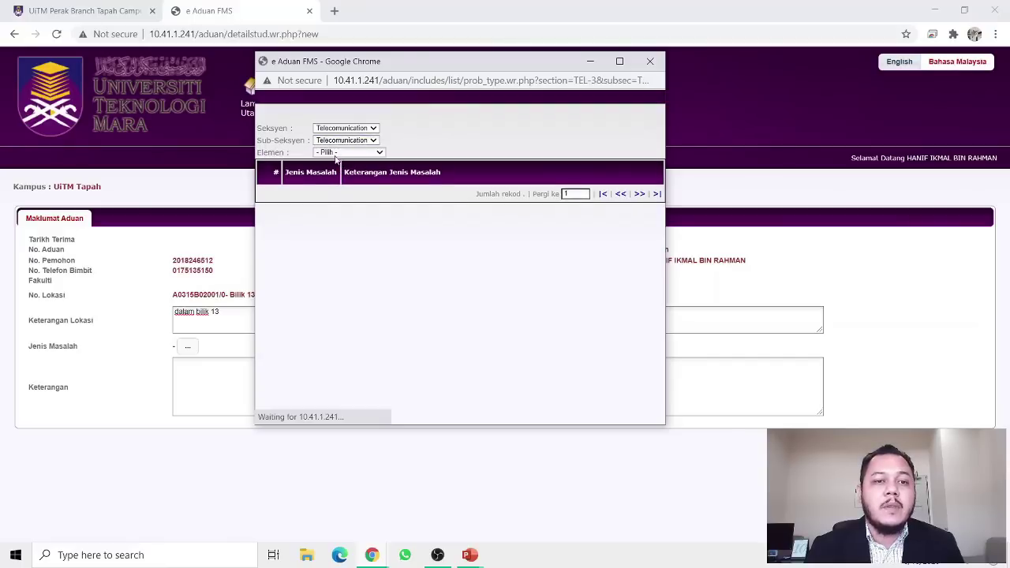
left_click(339, 153)
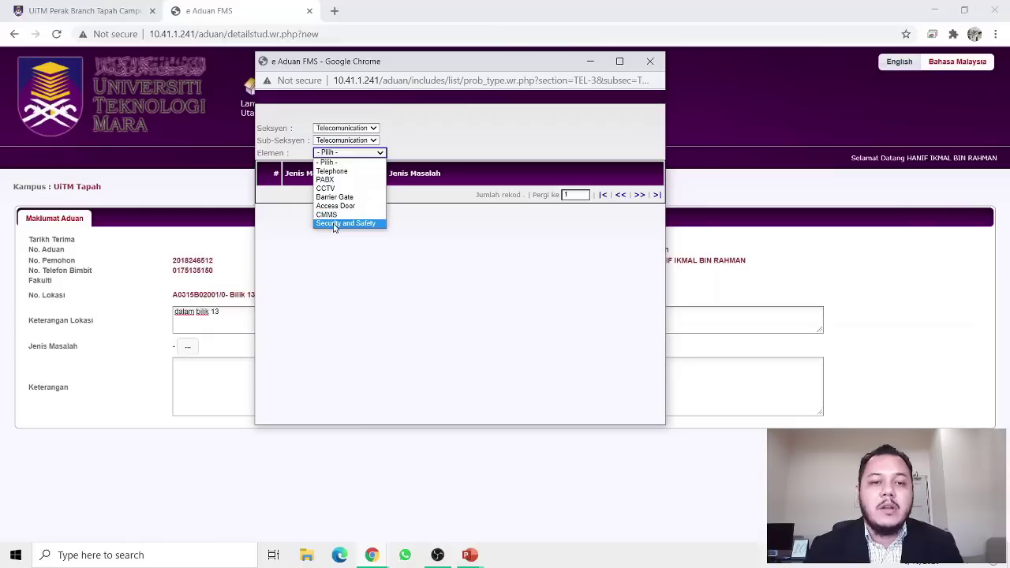
left_click(349, 172)
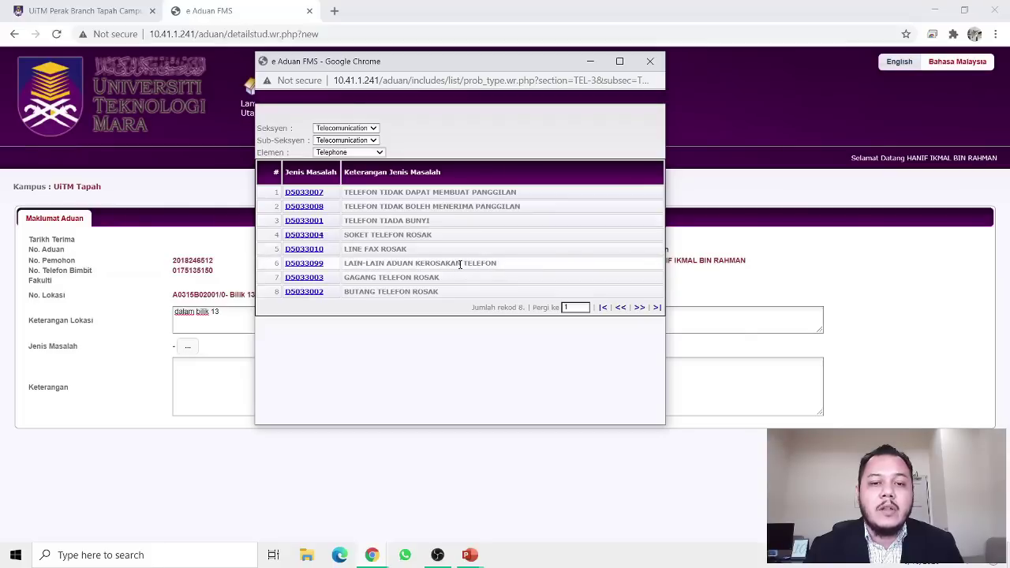
left_click(304, 262)
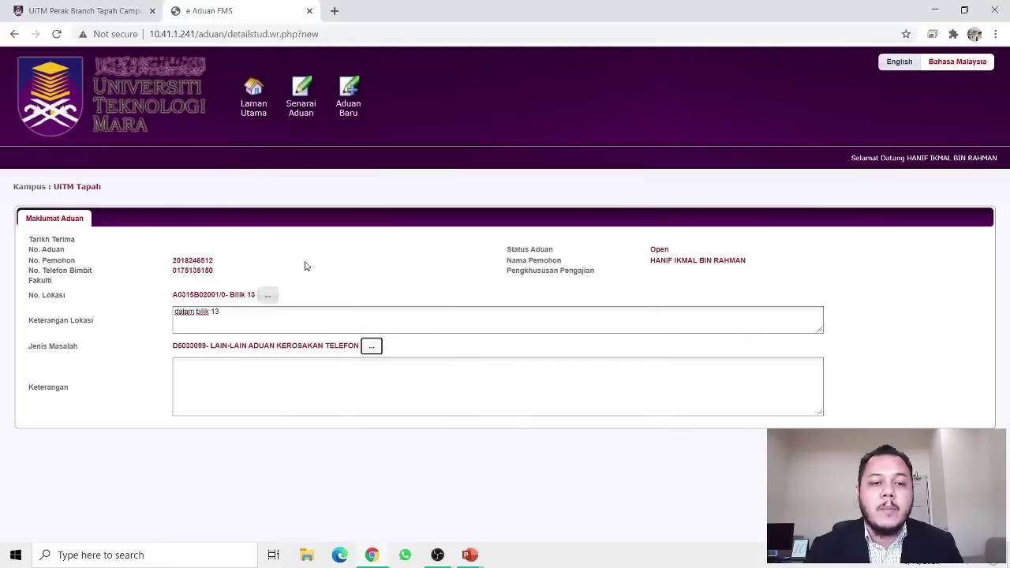
Step: Enter "tidak dapat wifi" as the complaint description (Keterangan)
left_click(382, 391)
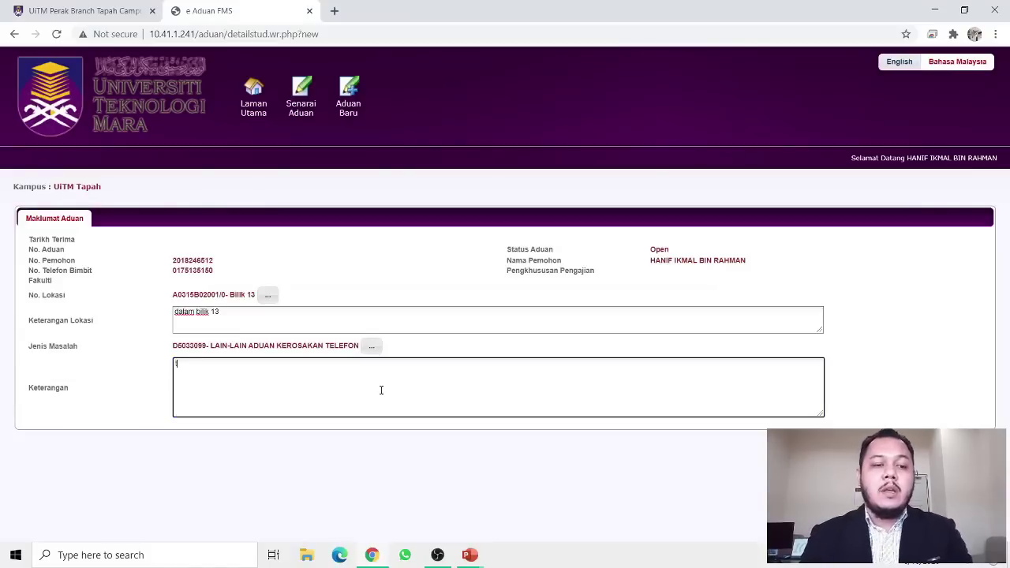
type("tidak dapat wifi")
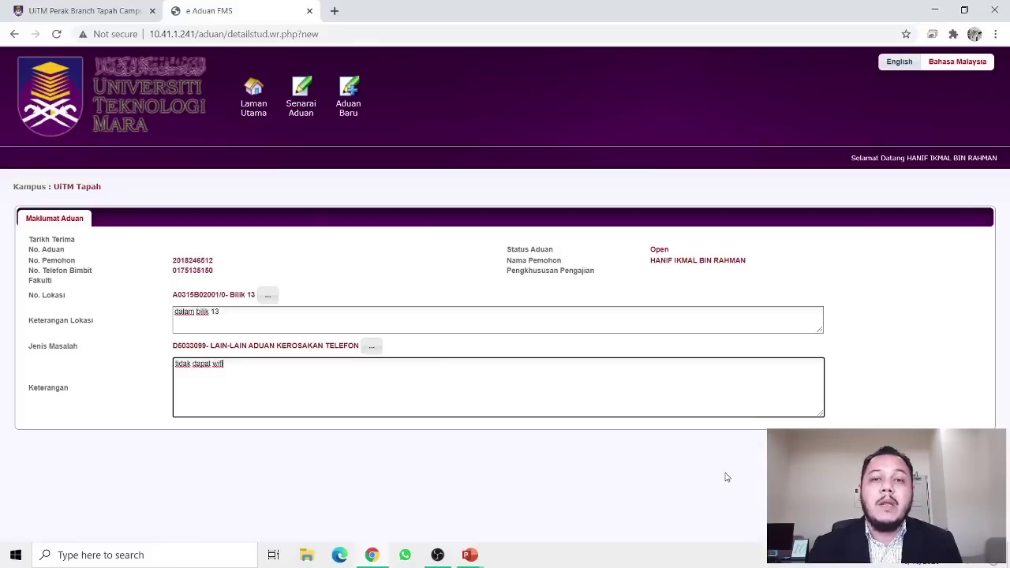
Step: Switch to the PowerPoint slide show and advance from the ADUAN FASILITI (Fasa 2 – PFI) slide to the closing Terima Kasih slide
left_click(470, 558)
left_click(539, 518)
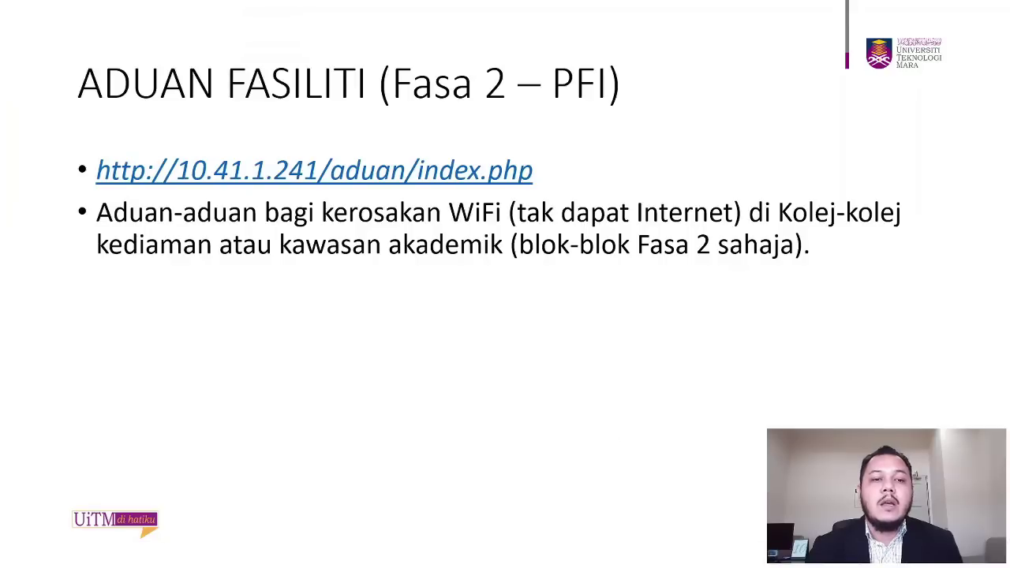
left_click(722, 432)
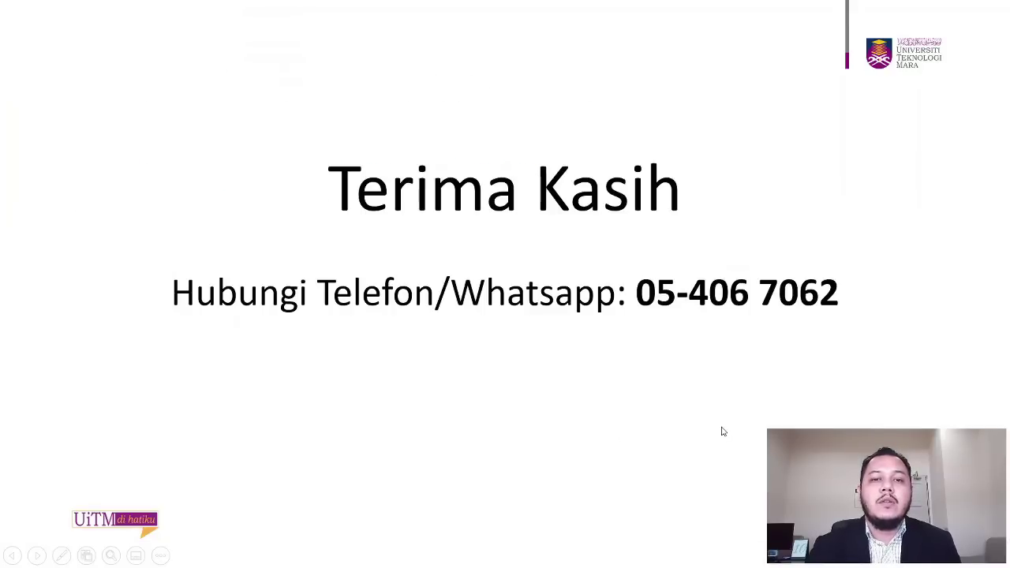